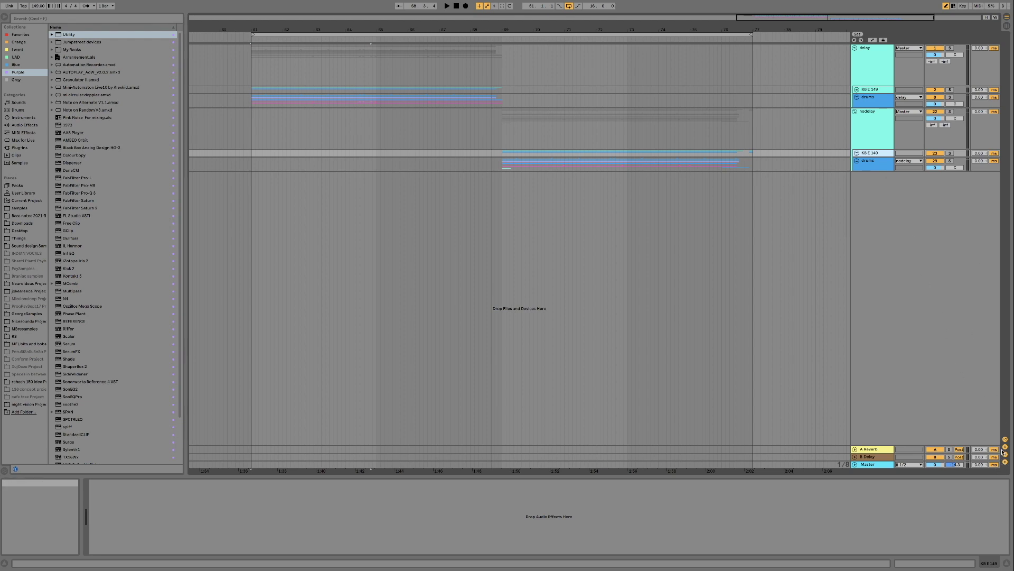
Toggle the track delay fields and view KB E 149's delay in samples, then milliseconds
{"action": "left_click", "coordinate": [1005, 461]}
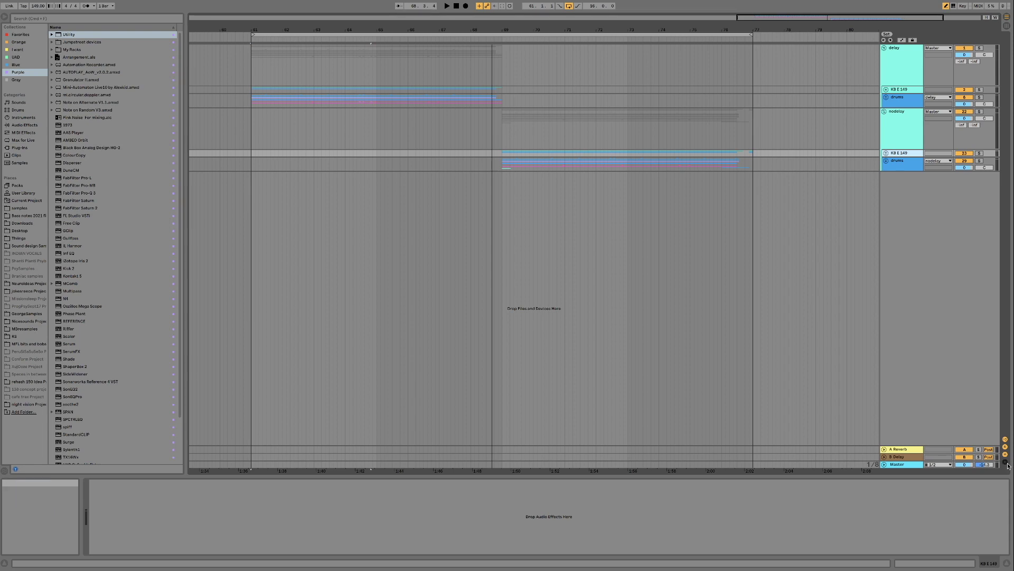
{"action": "left_click", "coordinate": [1006, 463]}
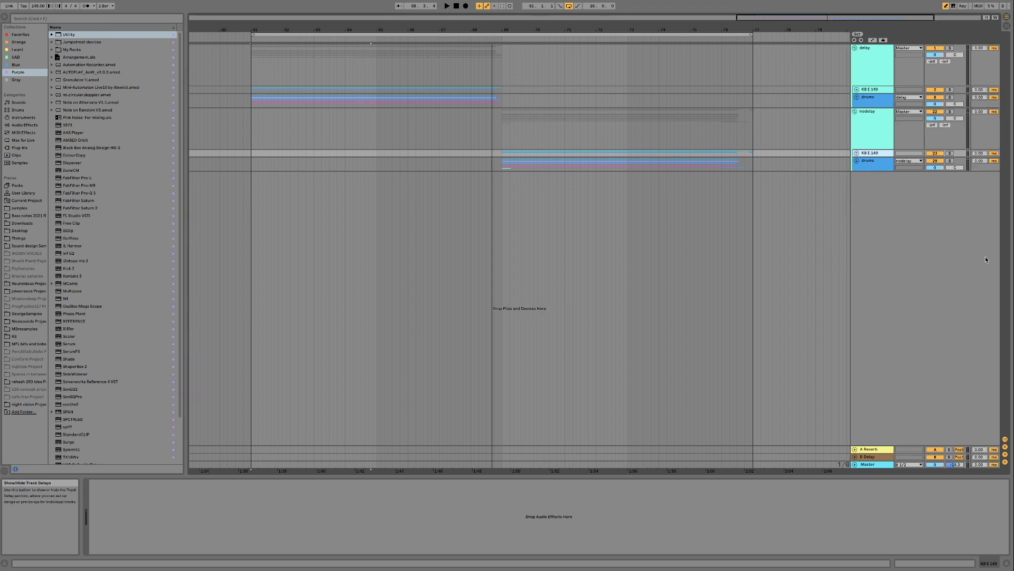
{"action": "left_click", "coordinate": [994, 154]}
{"action": "left_click", "coordinate": [994, 153]}
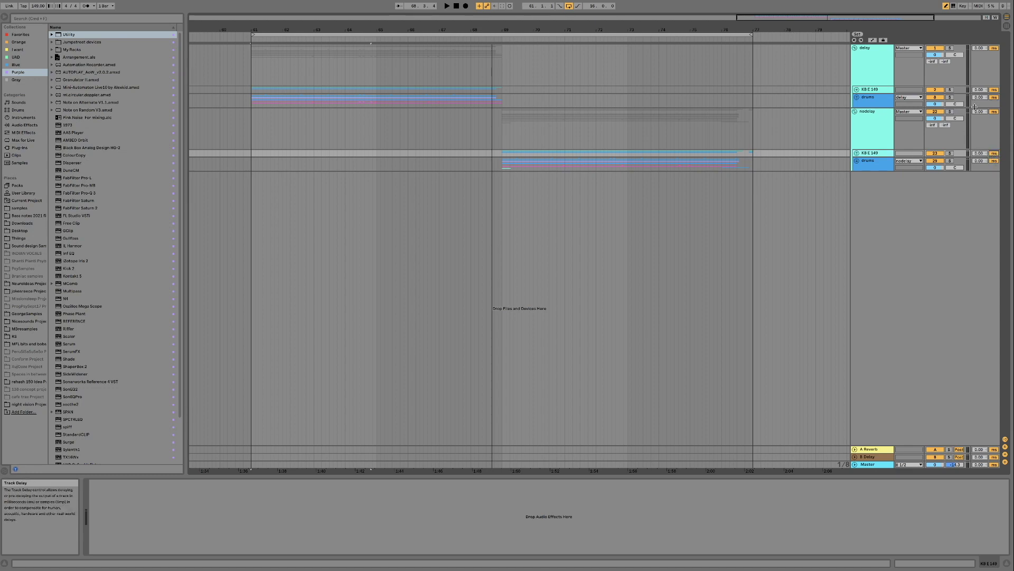
{"action": "left_click", "coordinate": [994, 155]}
{"action": "left_click", "coordinate": [995, 154]}
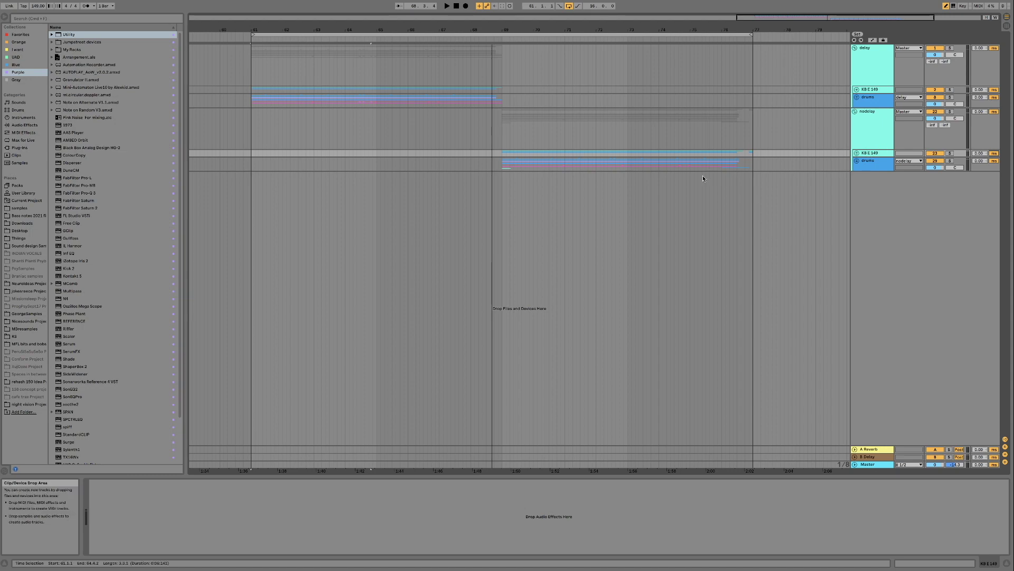
Compare the drums and nodelay tracks from bars 65 and 73, soloing the lower drums track
{"action": "left_click", "coordinate": [627, 165]}
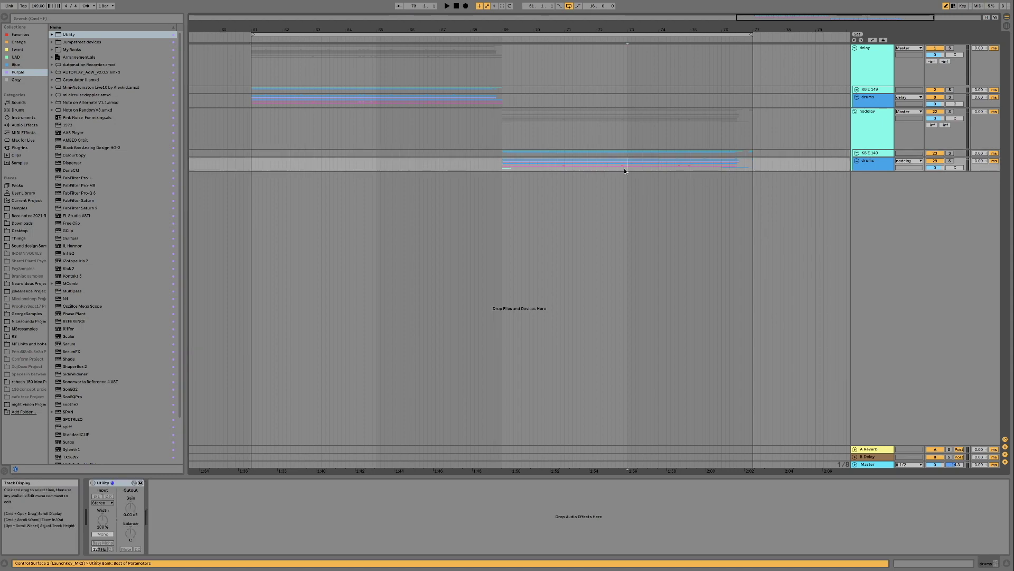
{"action": "left_click", "coordinate": [377, 122]}
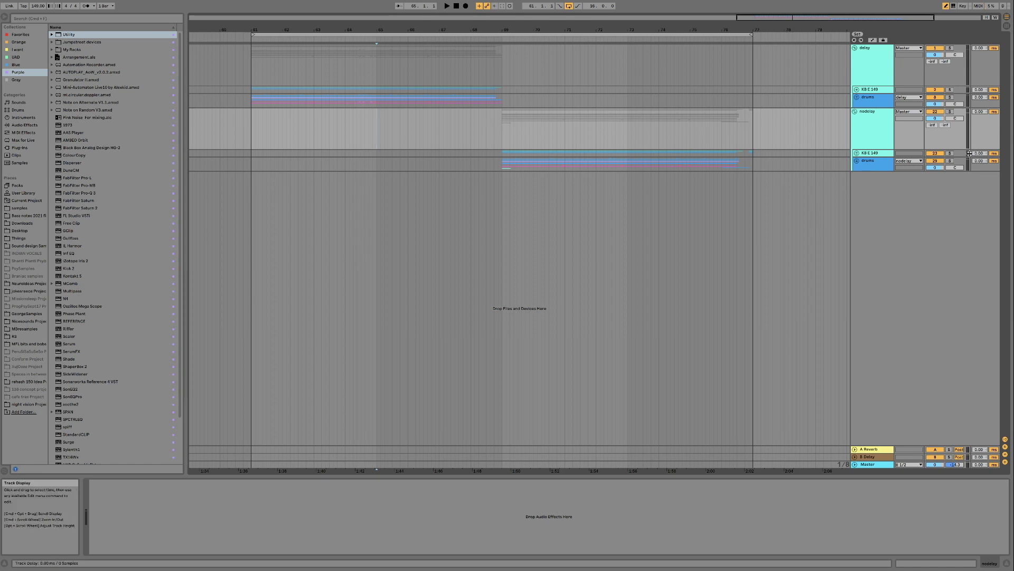
{"action": "key", "text": "space"}
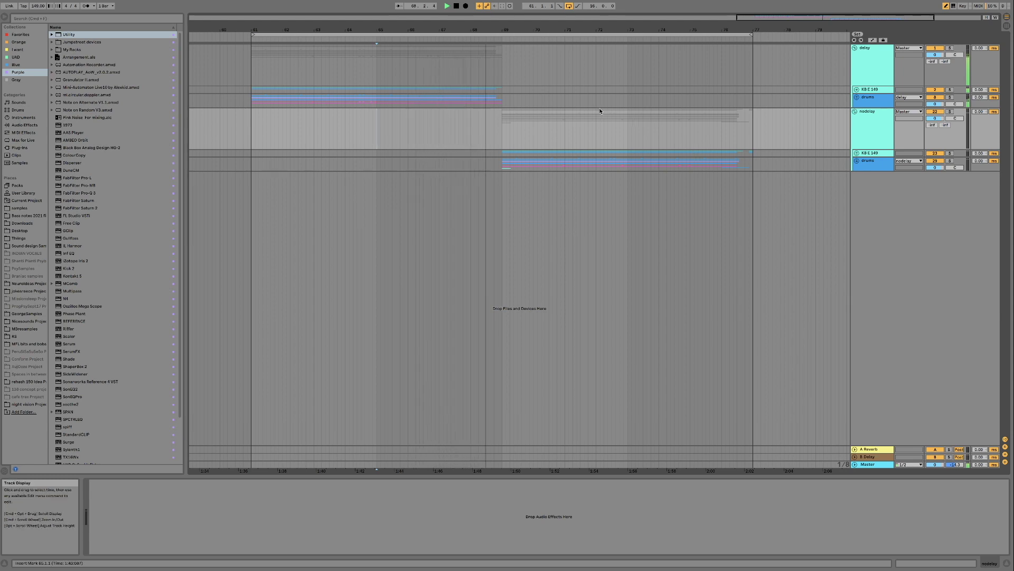
{"action": "left_click", "coordinate": [626, 135]}
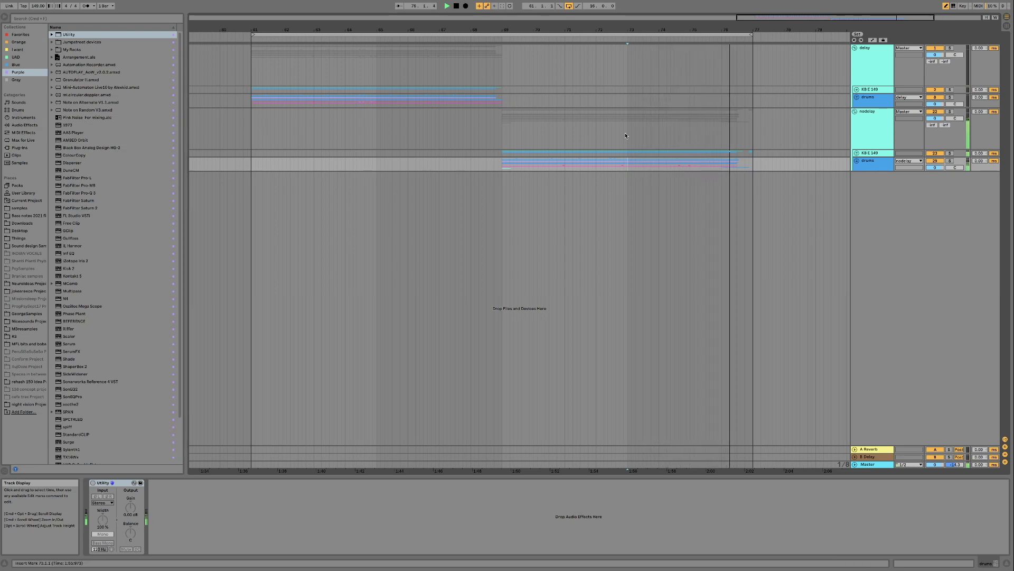
{"action": "key", "text": "space"}
{"action": "left_click", "coordinate": [619, 162]}
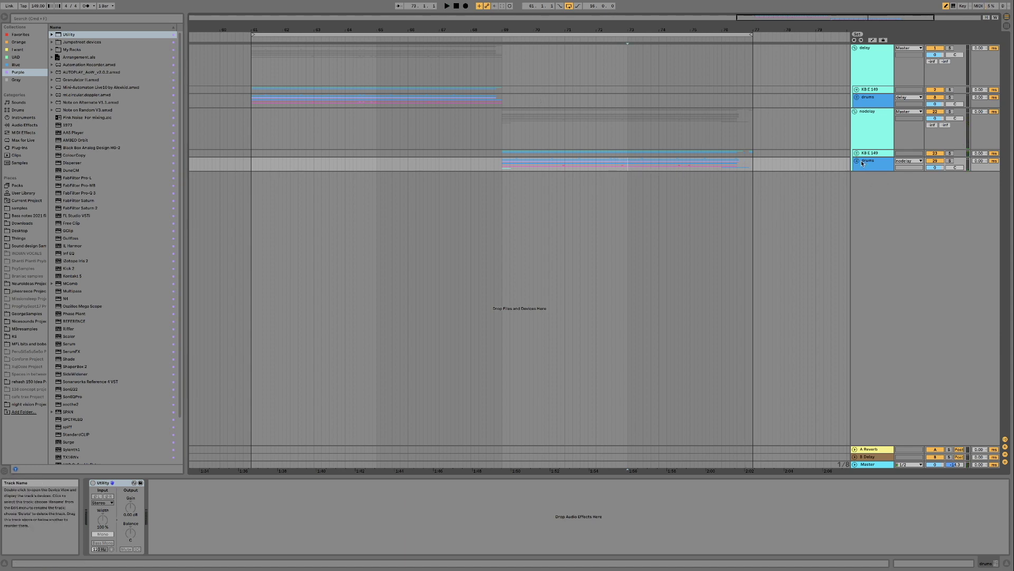
{"action": "key", "text": "space"}
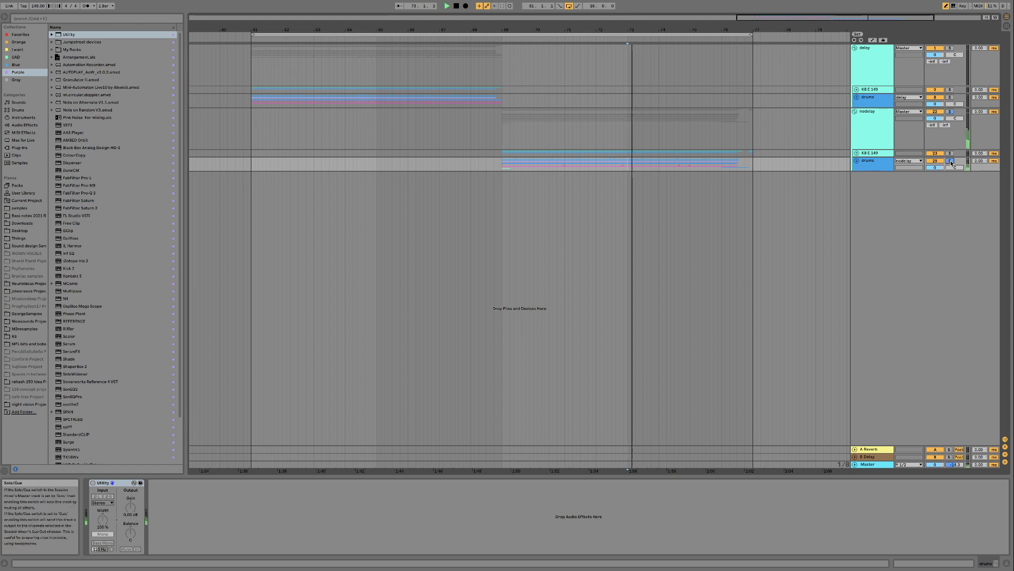
{"action": "left_click", "coordinate": [950, 161]}
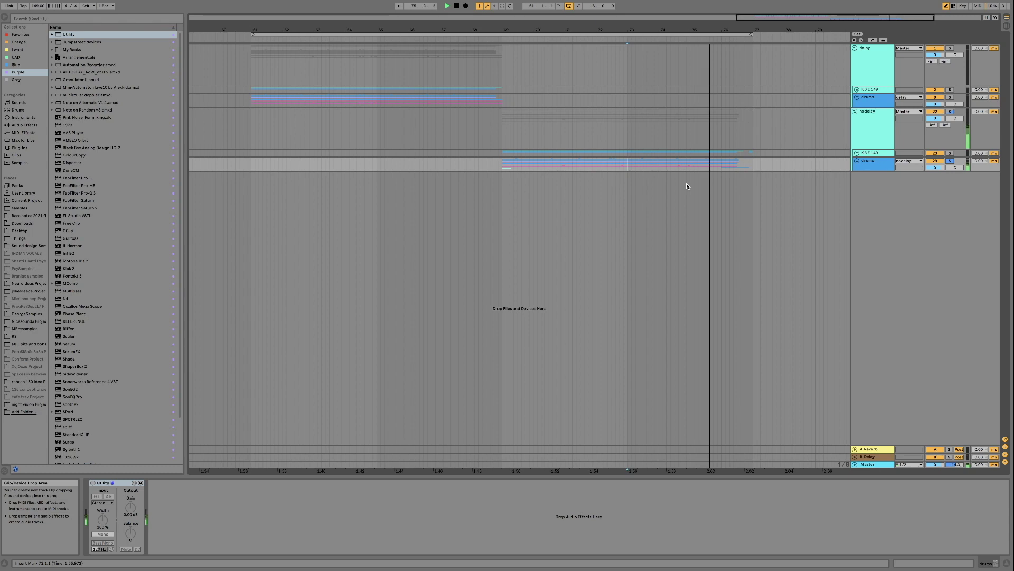
{"action": "key", "text": "space"}
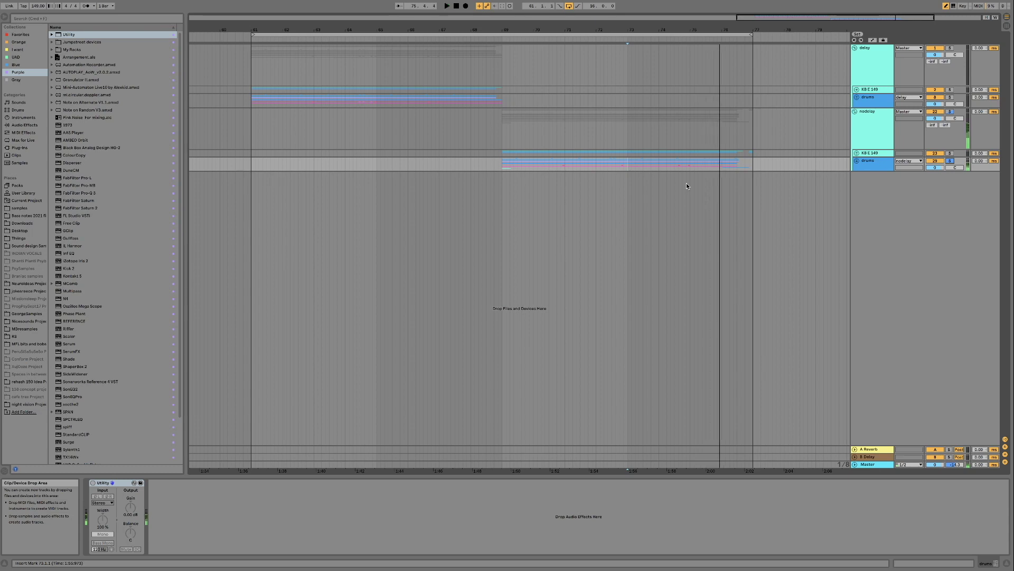
Audition the upper drums track from bar 65, then unfold the second drums group
{"action": "left_click", "coordinate": [375, 102]}
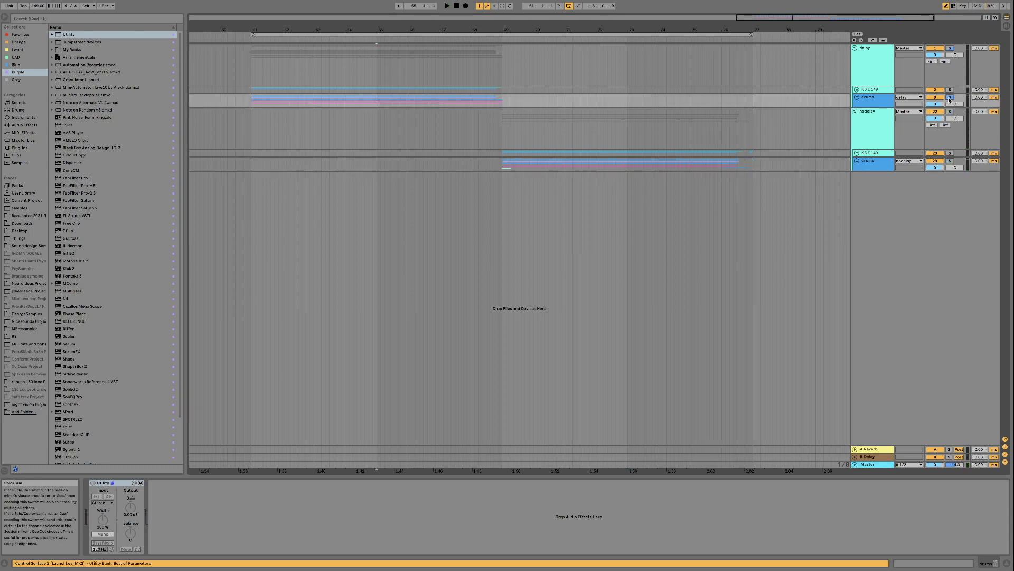
{"action": "key", "text": "space"}
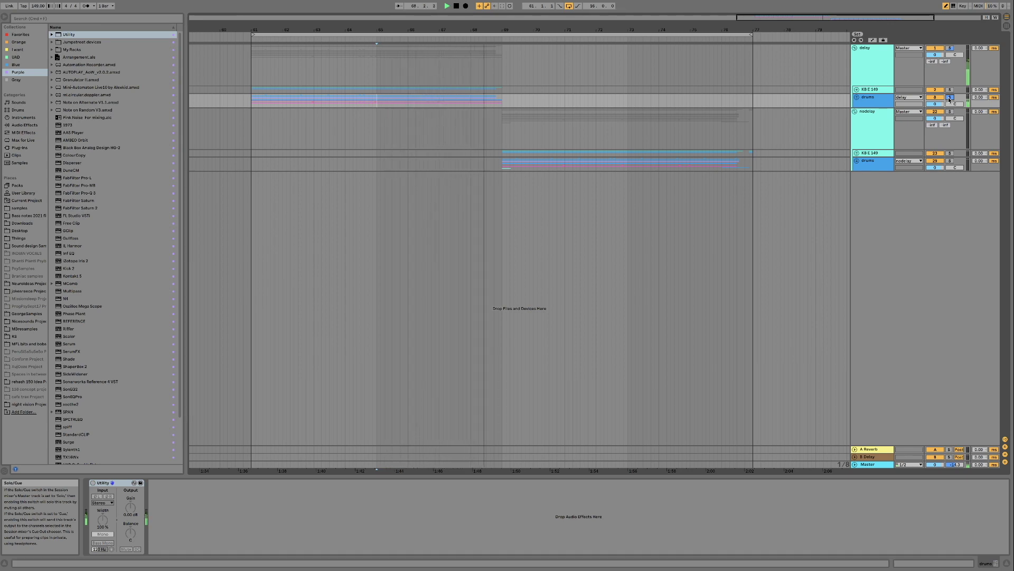
{"action": "key", "text": "space"}
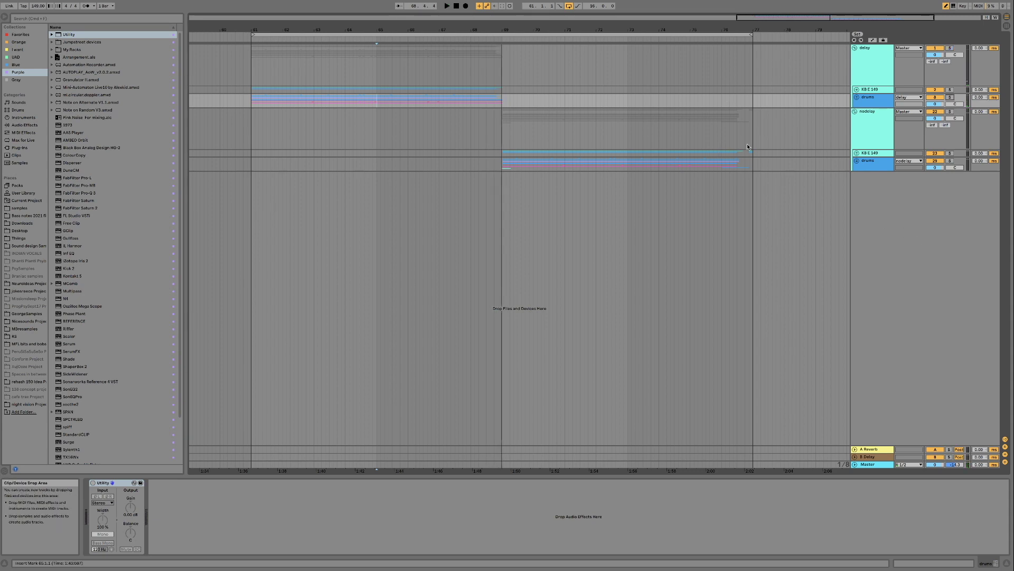
{"action": "key", "text": "Down"}
{"action": "key", "text": "Down"}
{"action": "key", "text": "Down"}
{"action": "key", "text": "Right"}
Select CHH's TTSEV1 clip, solo CHH and play it from bar 69, then select the CHH track
{"action": "left_click", "coordinate": [564, 261]}
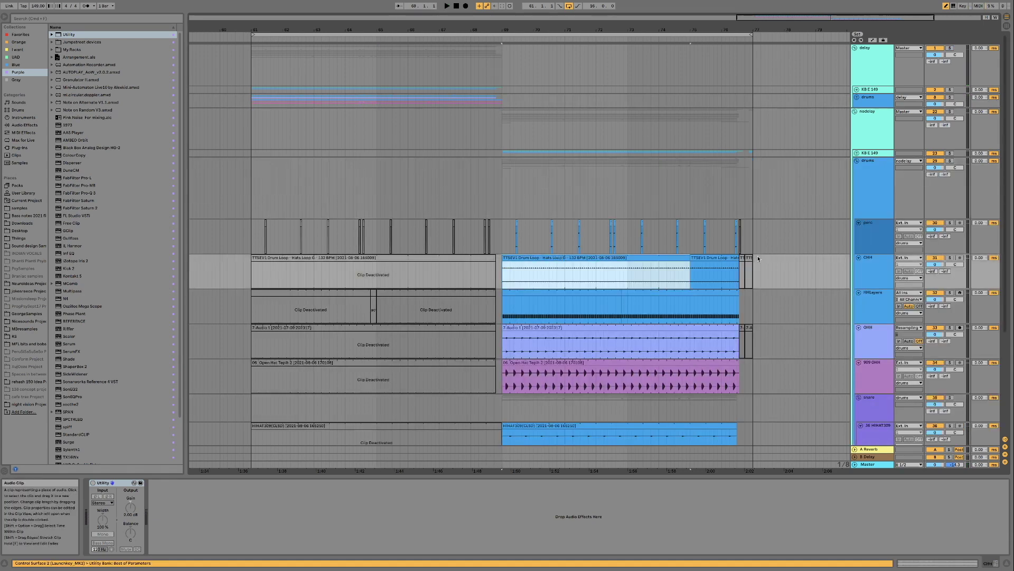
{"action": "left_click", "coordinate": [949, 258]}
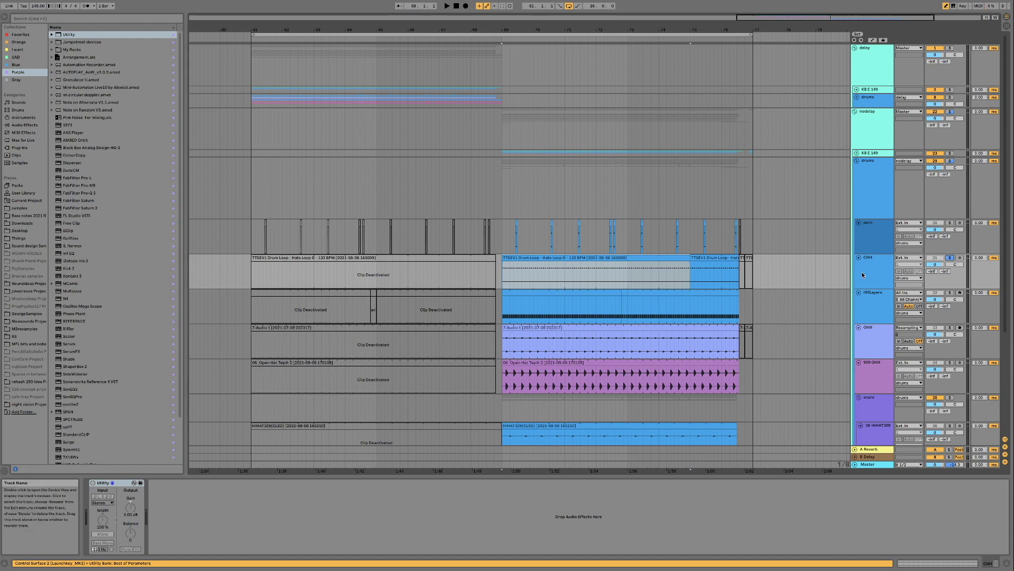
{"action": "key", "text": "space"}
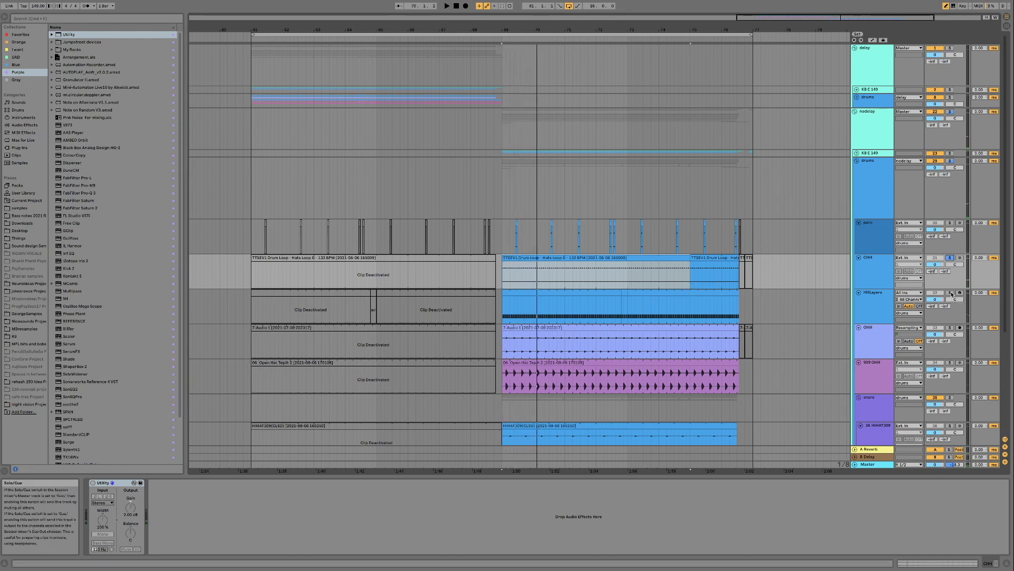
{"action": "key", "text": "space"}
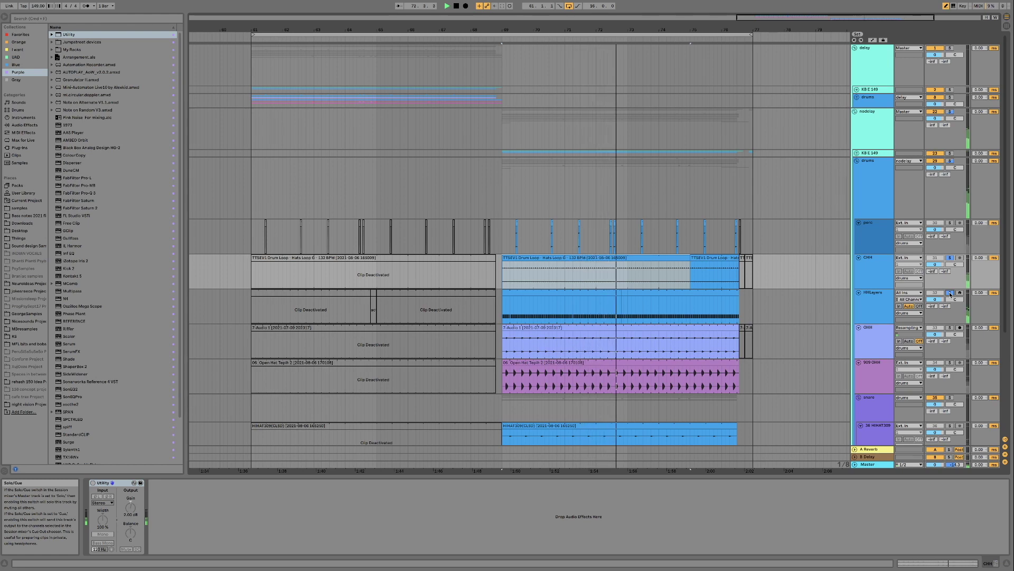
{"action": "key", "text": "space"}
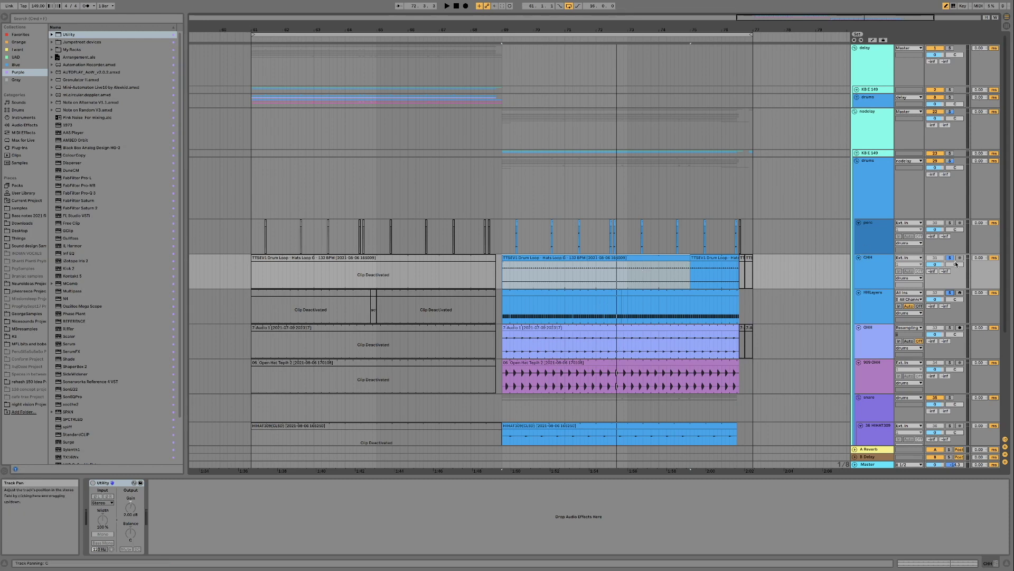
{"action": "left_click", "coordinate": [879, 271]}
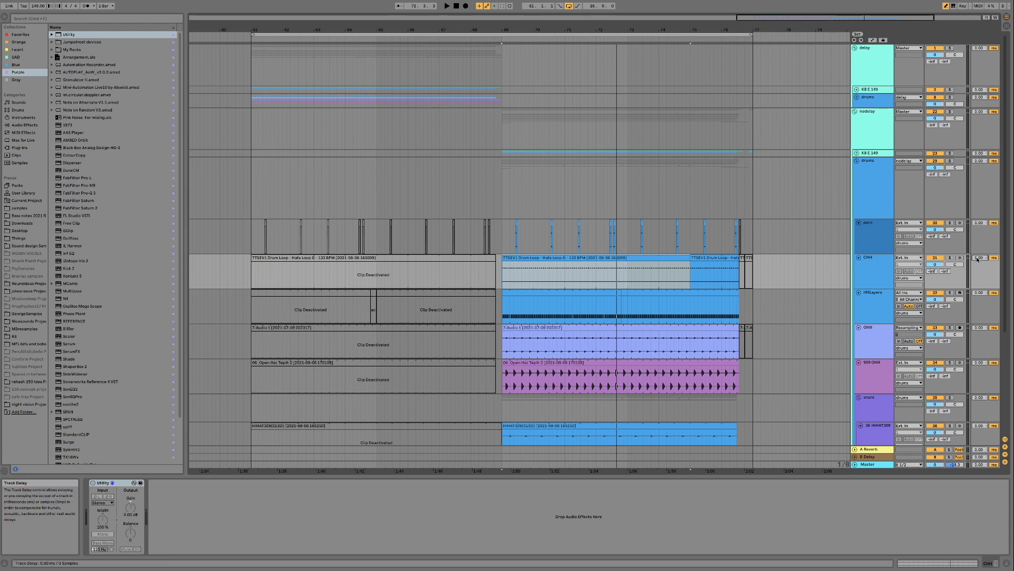
Try a -4.00 ms CHH track delay, reset it to 0.00 ms, and audition CHH soloed
{"action": "left_click_drag", "start_coordinate": [978, 259], "coordinate": [981, 272]}
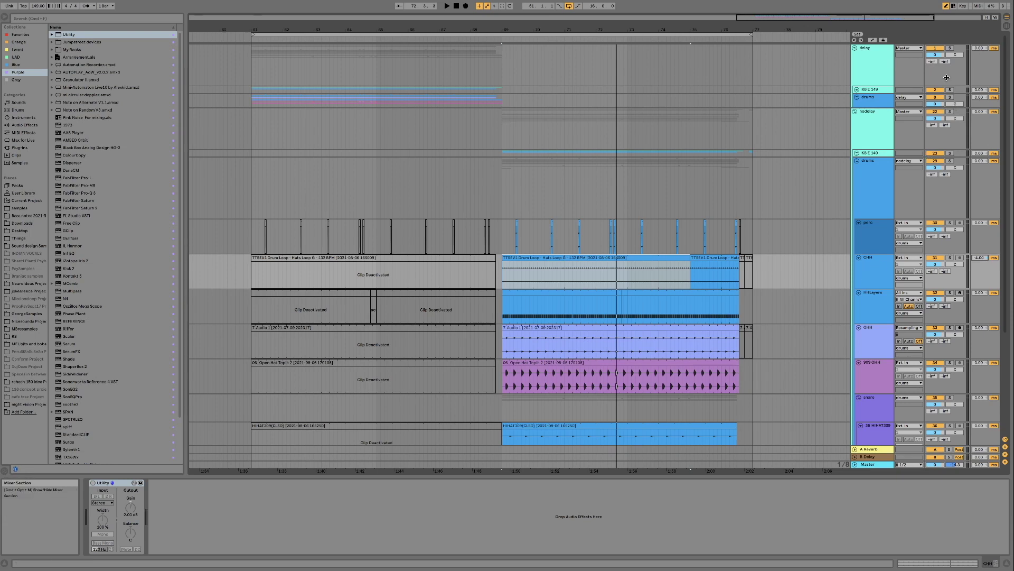
{"action": "key", "text": "Delete"}
{"action": "key", "text": "space"}
{"action": "left_click", "coordinate": [950, 258]}
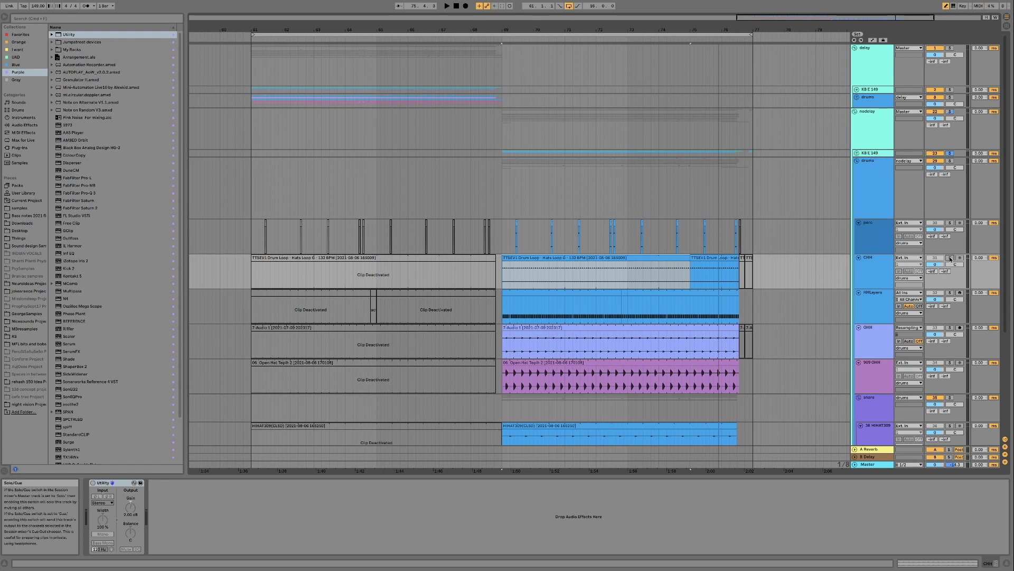
Scroll the CHH delay to a negative value and audition the shifted hi-hat soloed
{"action": "scroll", "coordinate": [978, 259], "scroll_direction": "down", "scroll_amount": 3}
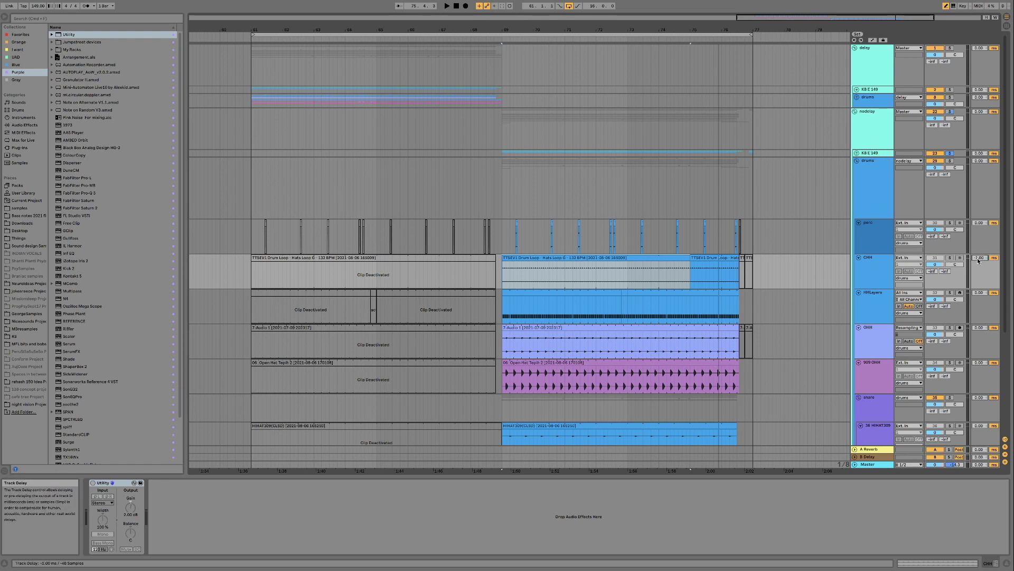
{"action": "key", "text": "space"}
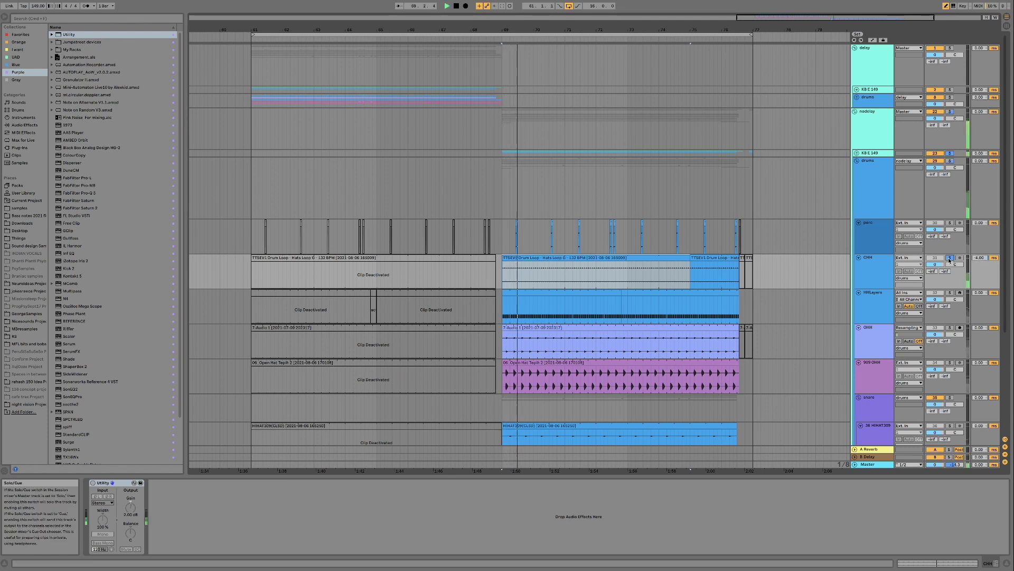
{"action": "left_click", "coordinate": [950, 258]}
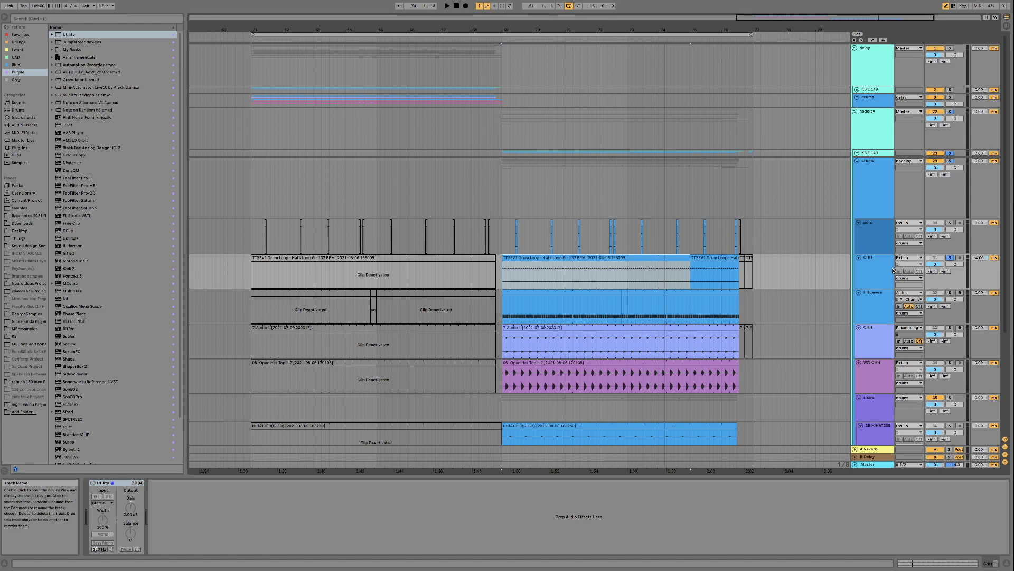
{"action": "left_click", "coordinate": [869, 294]}
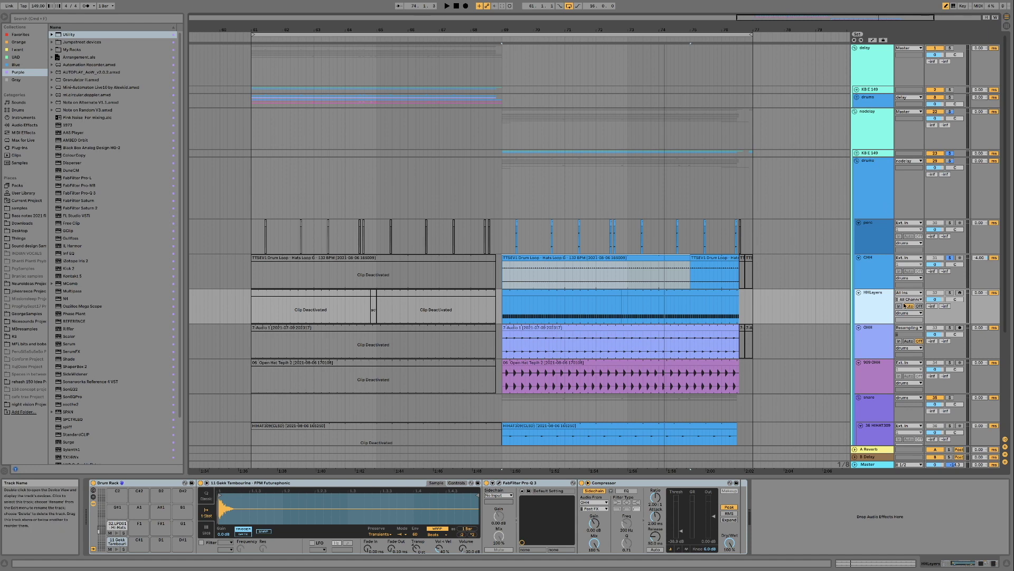
Nudge HHLayers about 1 ms earlier, then switch solos between HHLayers, CHH and KB E 149 while playing from bar 69
{"action": "left_click_drag", "start_coordinate": [979, 292], "coordinate": [979, 294]}
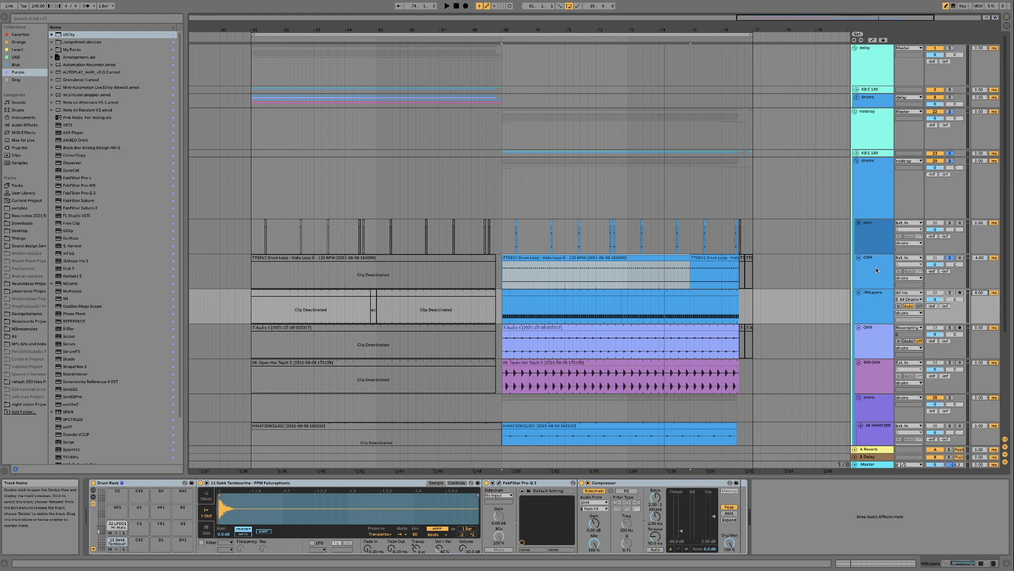
{"action": "left_click", "coordinate": [949, 294]}
{"action": "key", "text": "space"}
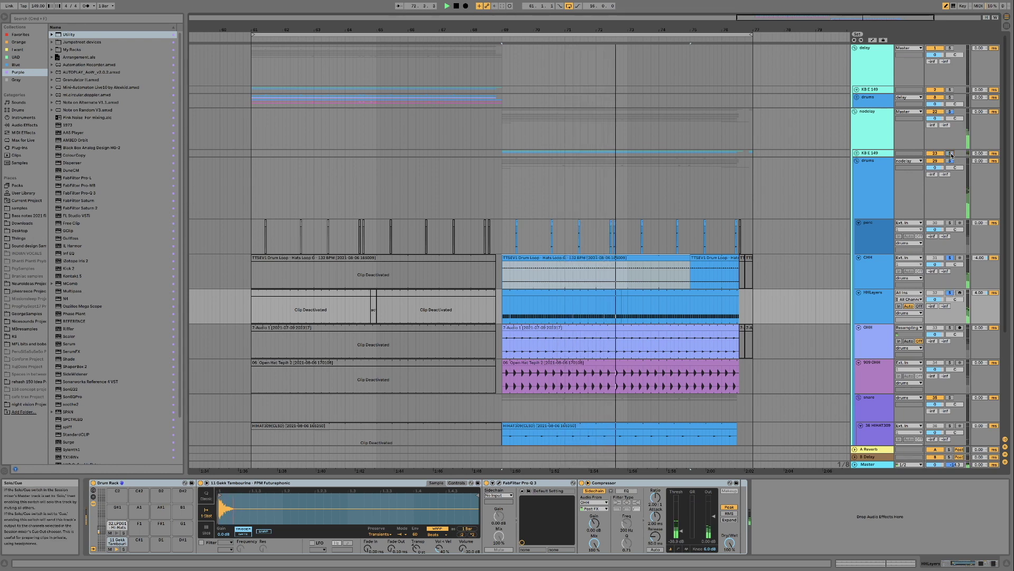
{"action": "left_click", "coordinate": [950, 257]}
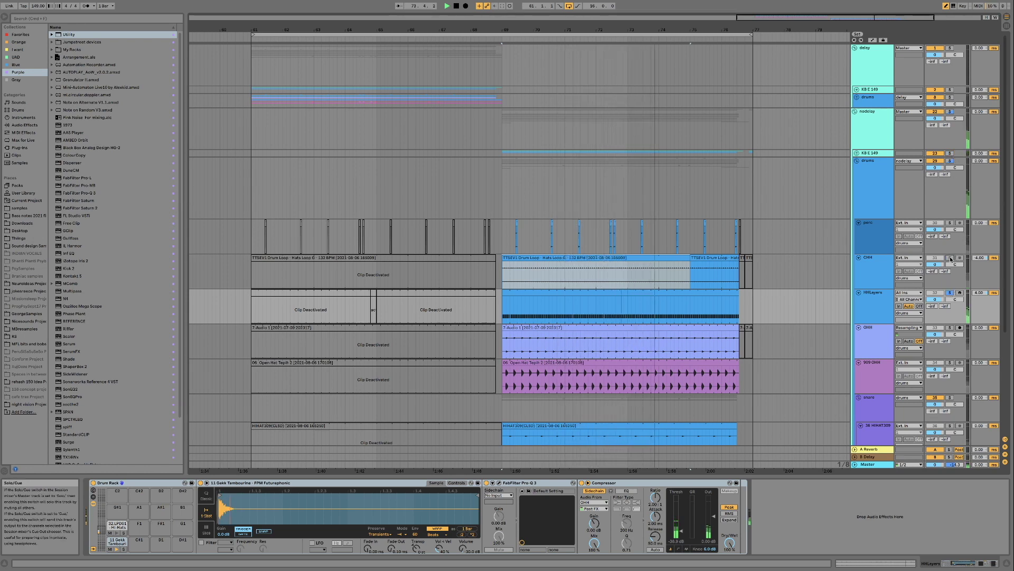
{"action": "left_click", "coordinate": [951, 293]}
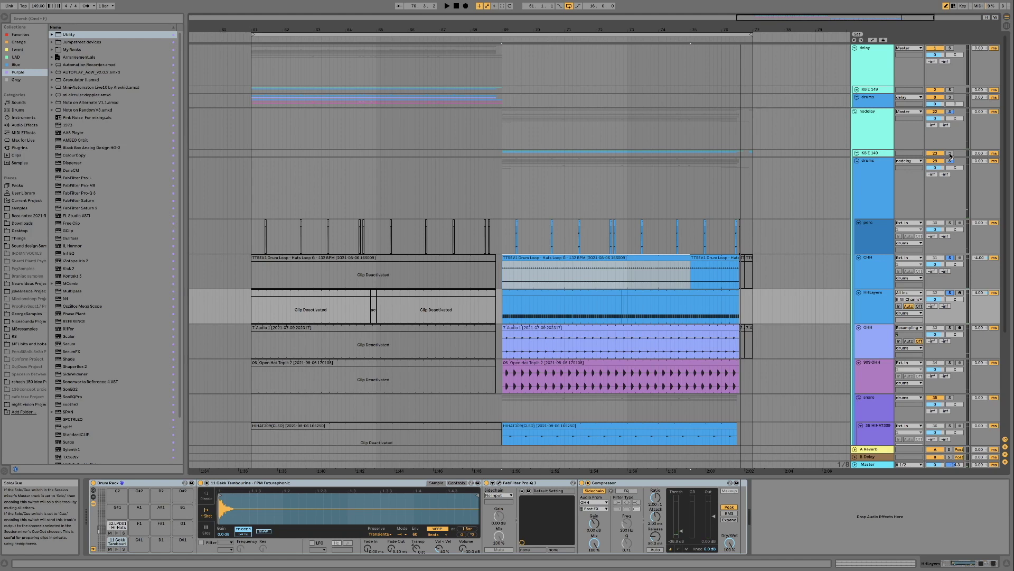
{"action": "left_click", "coordinate": [950, 153]}
{"action": "key", "text": "space"}
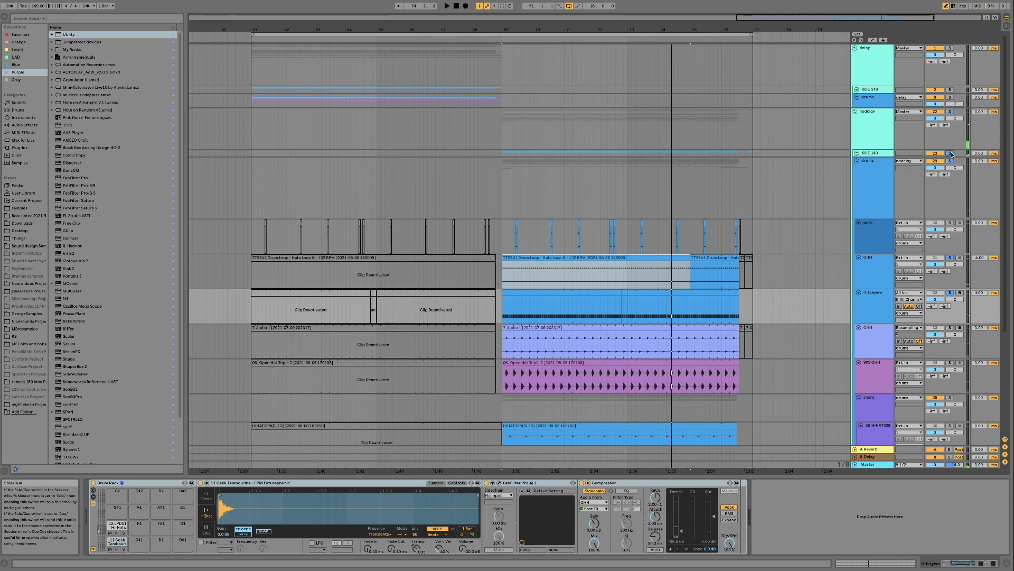
Unfold KB E 149, select the bass track and then Quanta Kick, and start playback near bar 69
{"action": "left_click", "coordinate": [869, 154]}
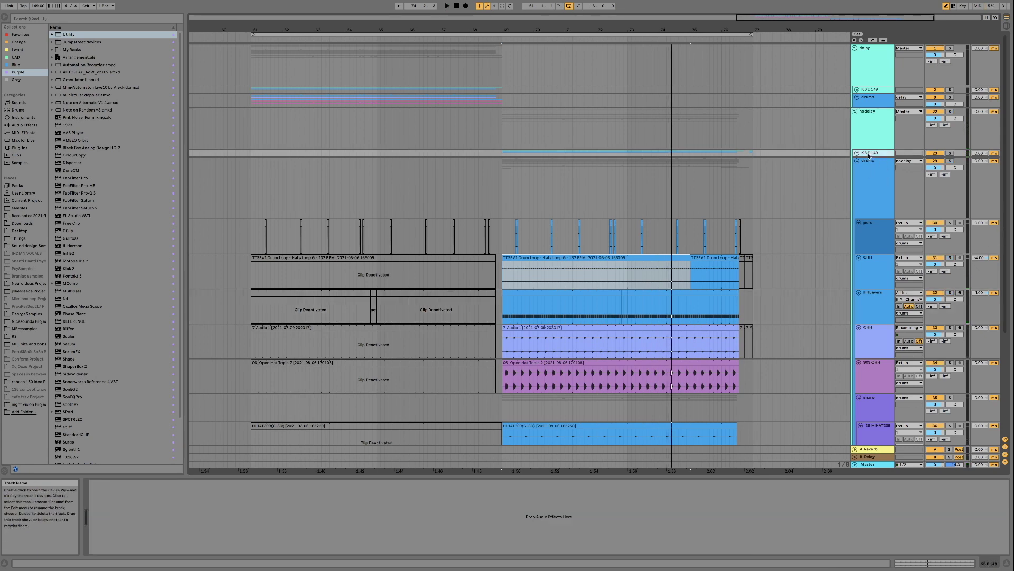
{"action": "left_click", "coordinate": [857, 153]}
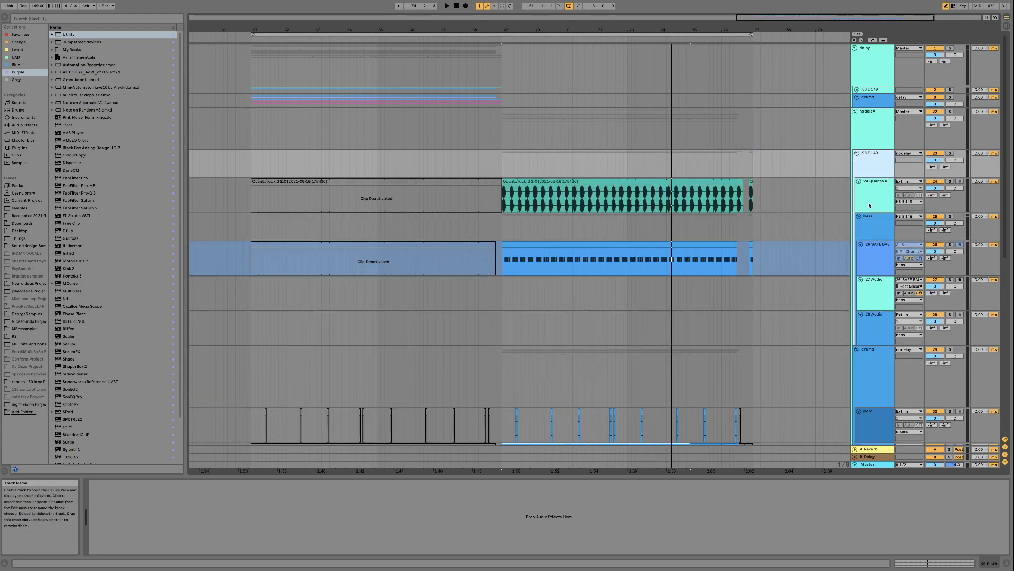
{"action": "left_click", "coordinate": [870, 224]}
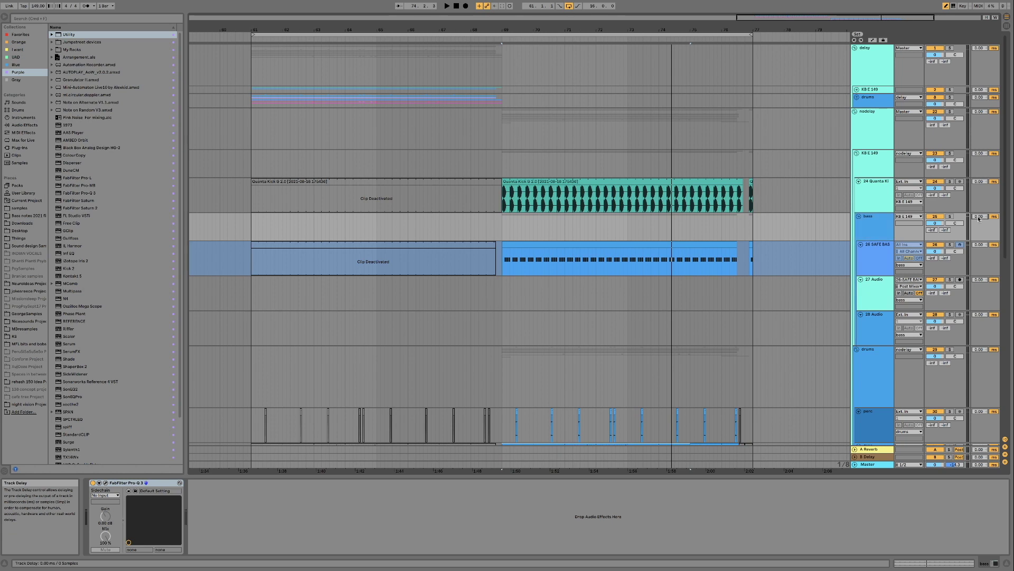
{"action": "key", "text": "Up"}
{"action": "key", "text": "space"}
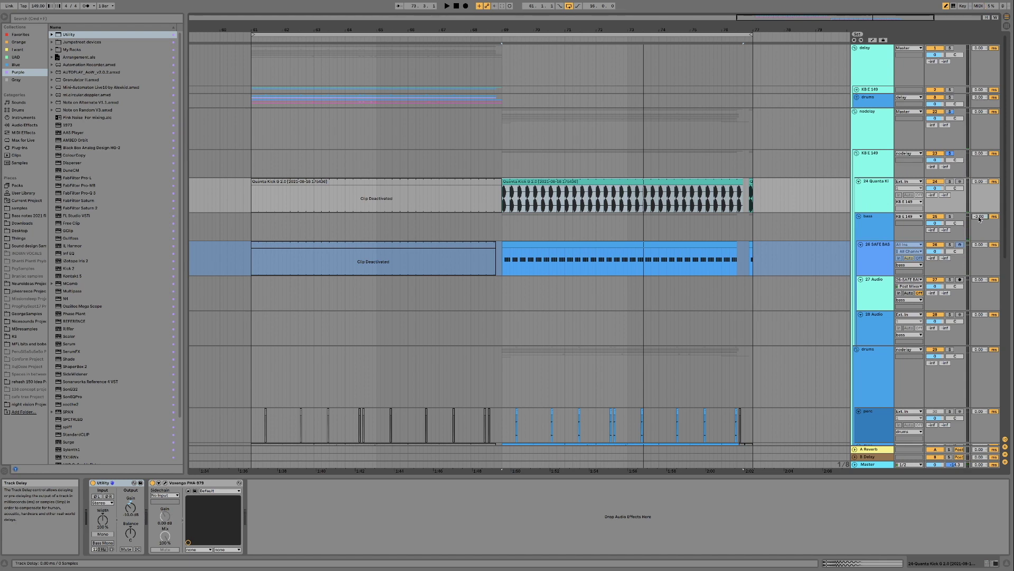
Compare the bass track with and without its -3.00 ms delay, replaying from bar 69
{"action": "key", "text": "space"}
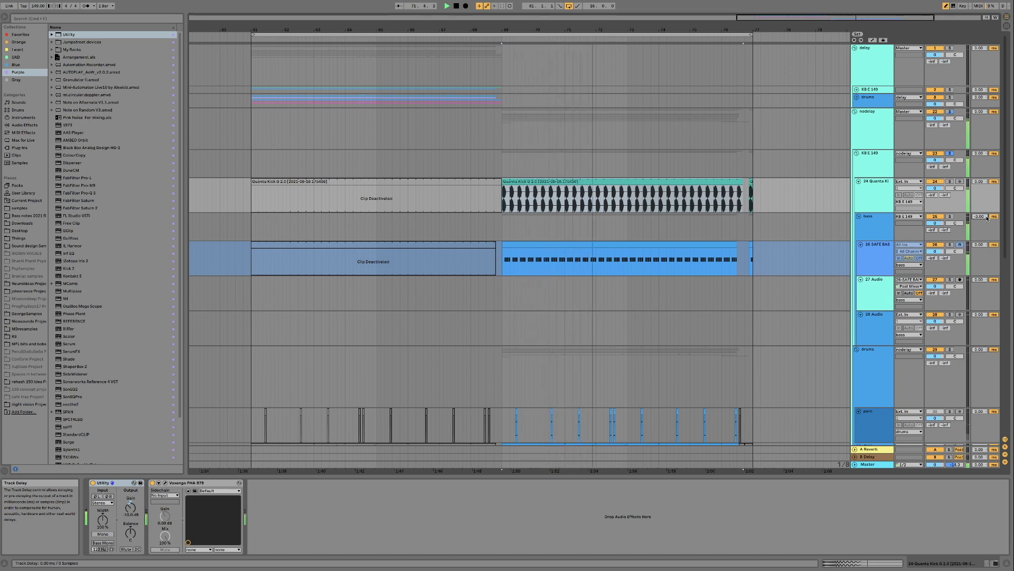
{"action": "key", "text": "Delete"}
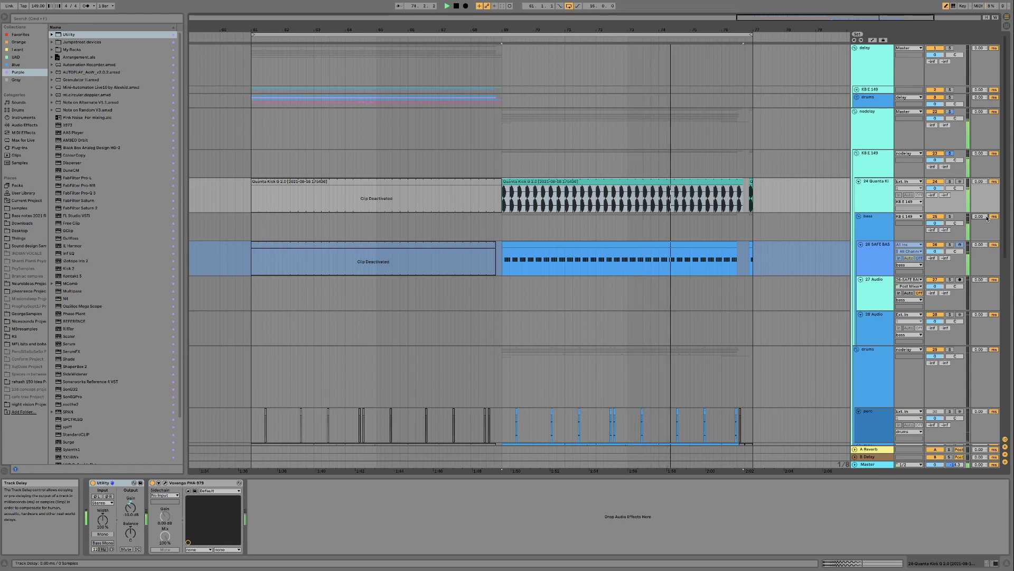
{"action": "key", "text": "ctrl+z"}
{"action": "key", "text": "space"}
{"action": "key", "text": "space"}
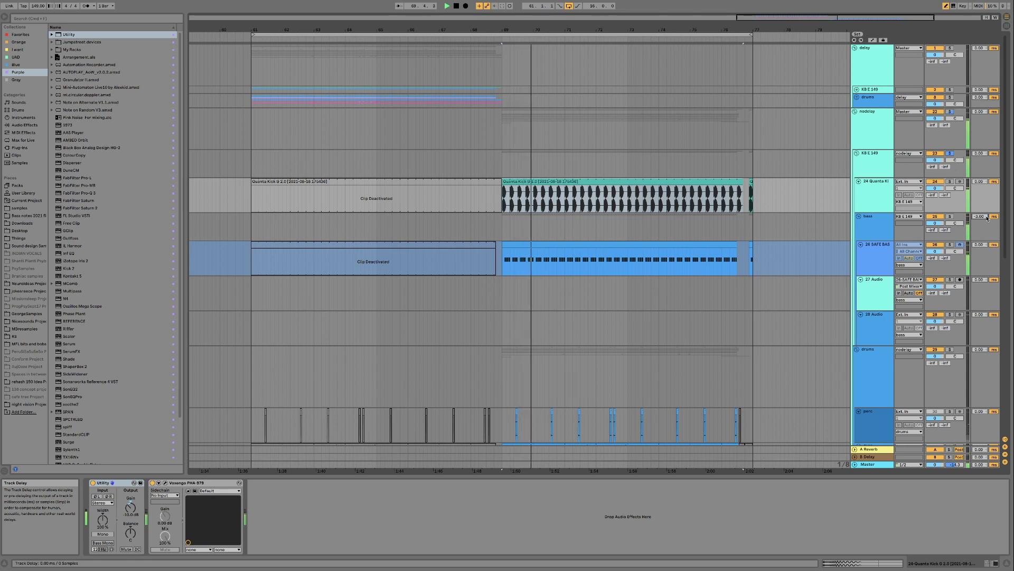
{"action": "key", "text": "space"}
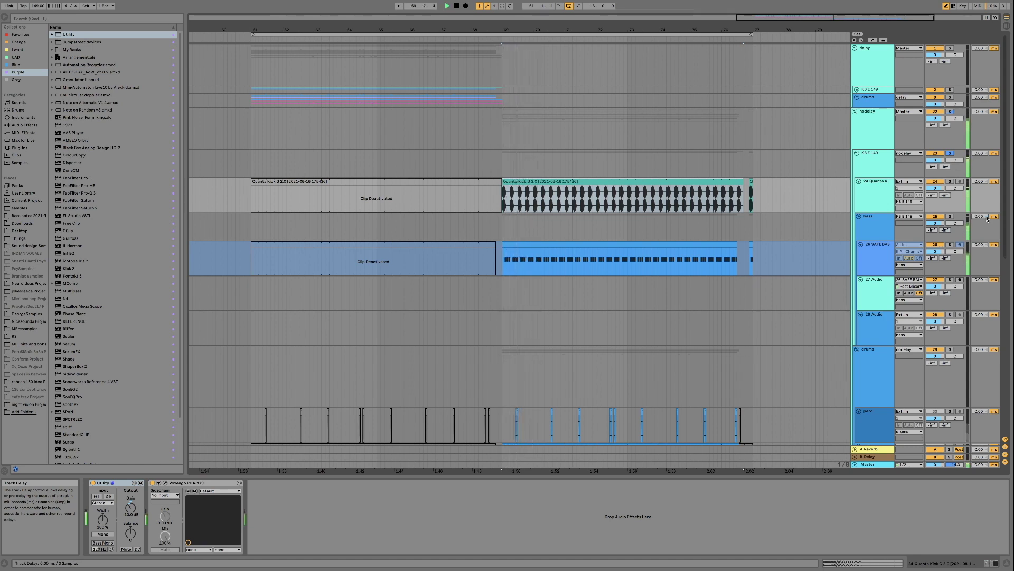
{"action": "key", "text": "ctrl+z"}
{"action": "key", "text": "space"}
{"action": "key", "text": "space"}
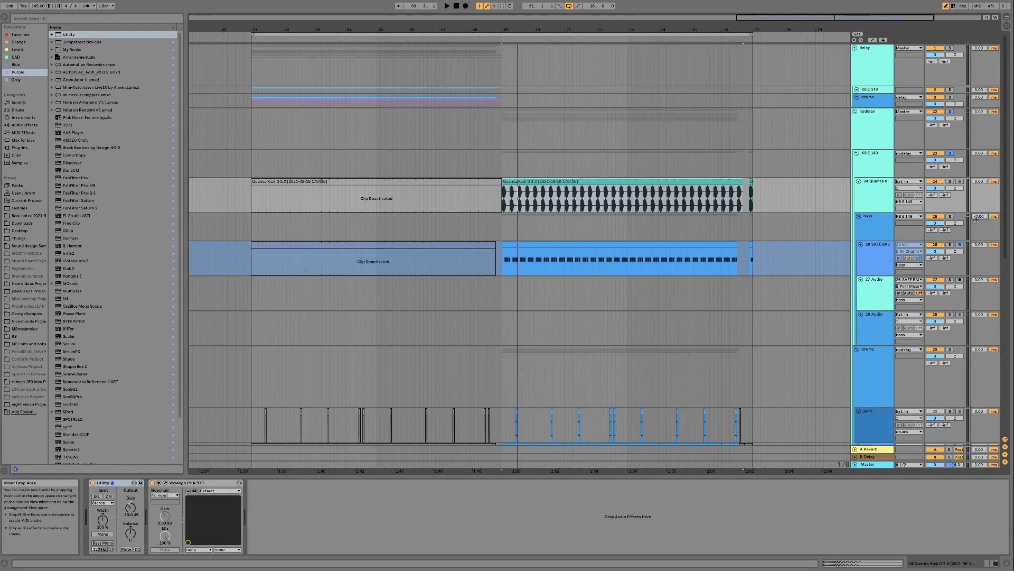
Set the bass track delay to -3.00 ms and fold the KB E 149 group closed
{"action": "left_click_drag", "start_coordinate": [977, 219], "coordinate": [980, 220]}
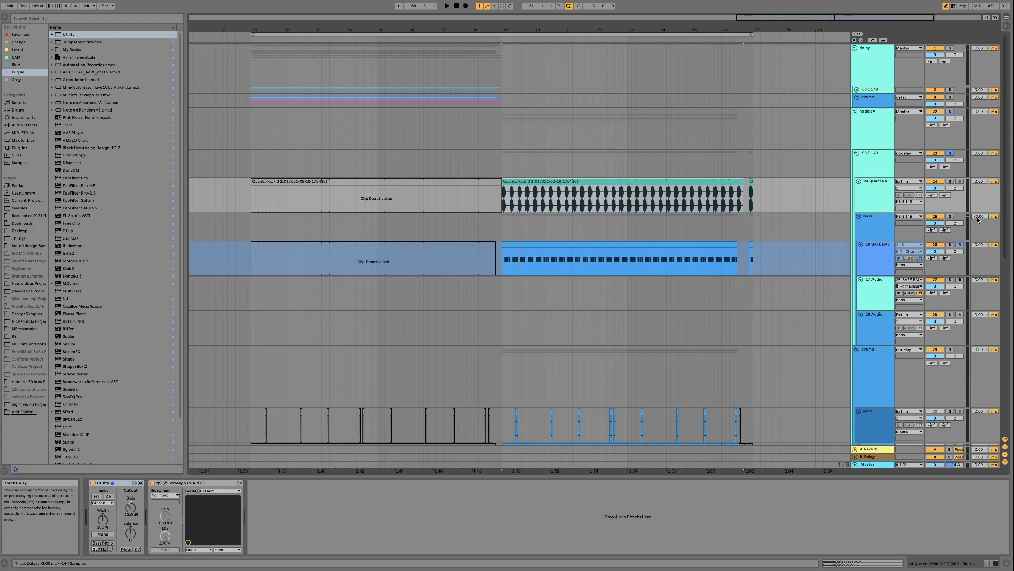
{"action": "left_click", "coordinate": [874, 166]}
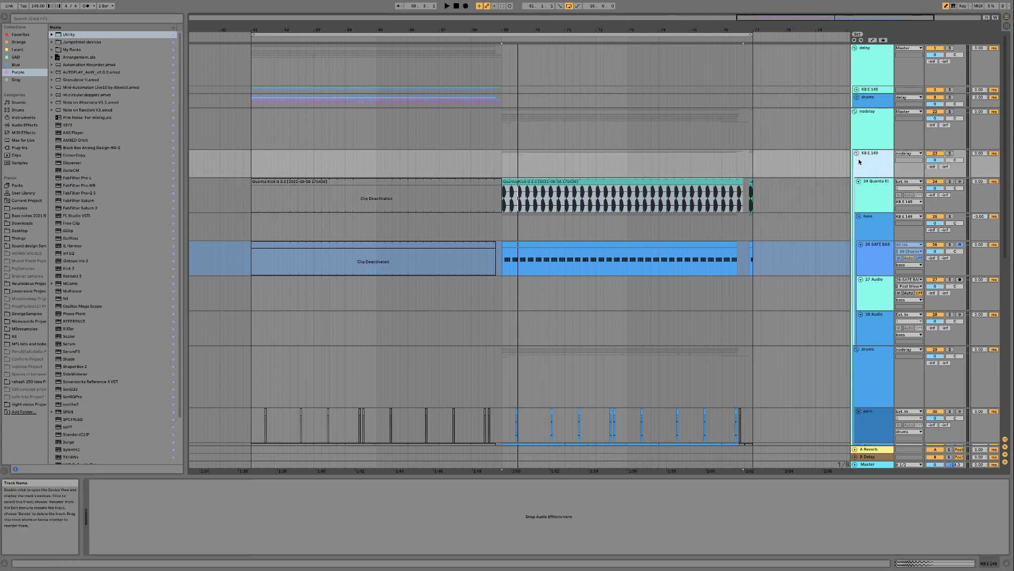
{"action": "left_click", "coordinate": [856, 152]}
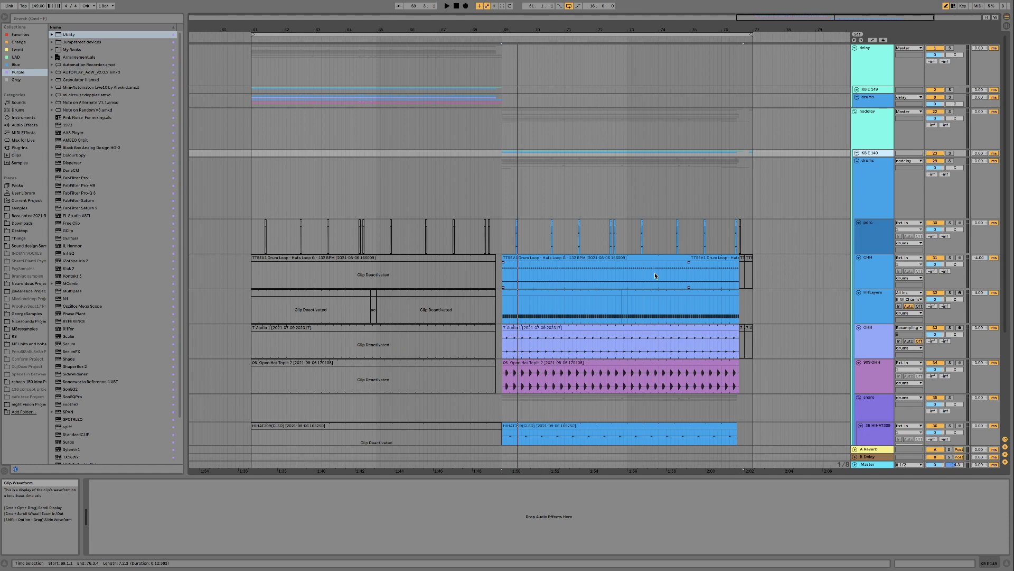